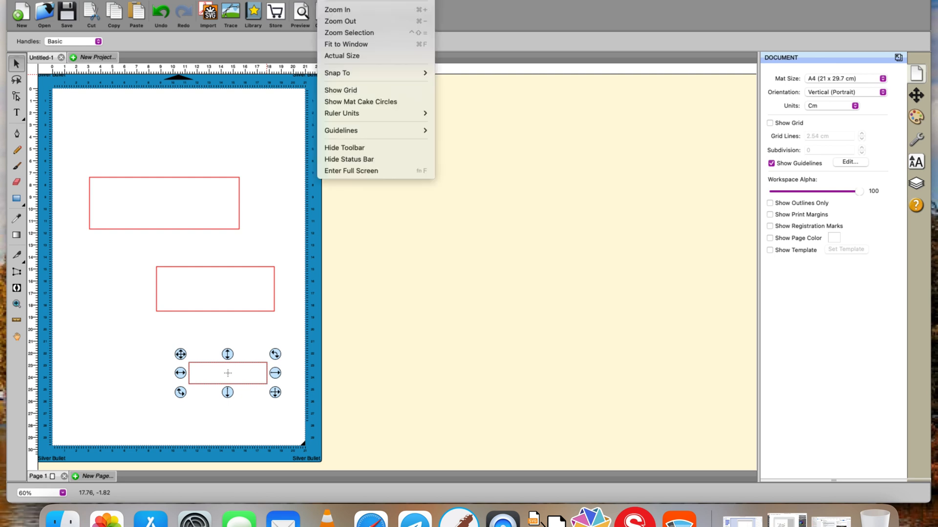
Open Shadow Layer (Contour Cut) on the selected lower rectangle and set the shadow size to 0.900 cm
left_click(276, 0)
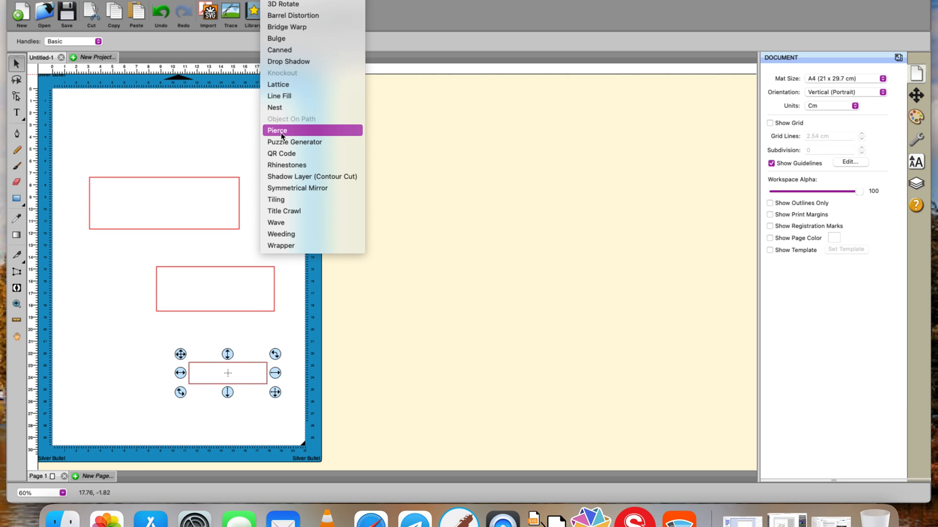
left_click(292, 178)
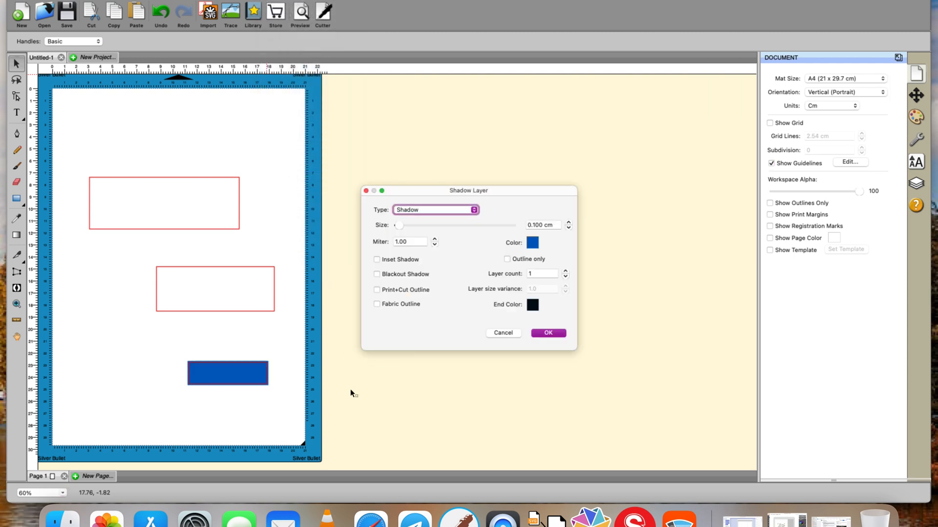
left_click(569, 222)
left_click(569, 222)
left_click(569, 223)
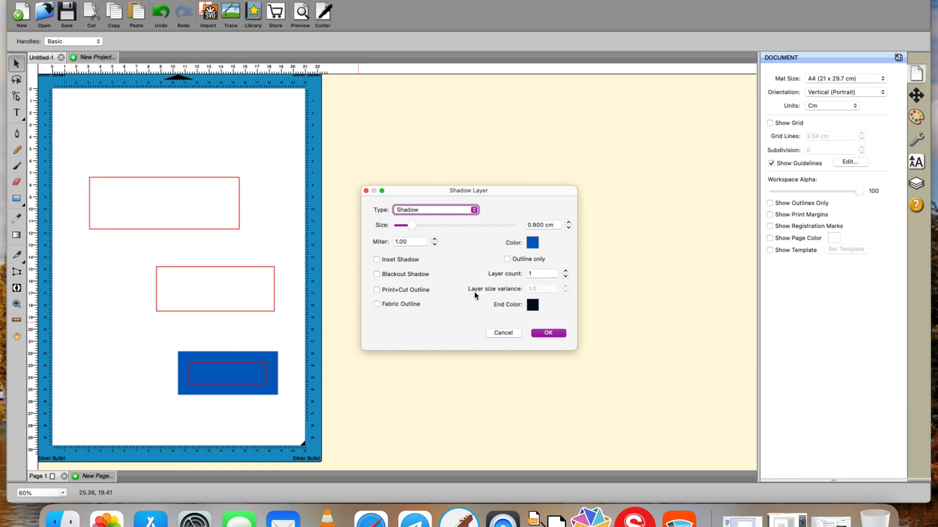
Turn on Outline only and set the layer count to 3
left_click(507, 259)
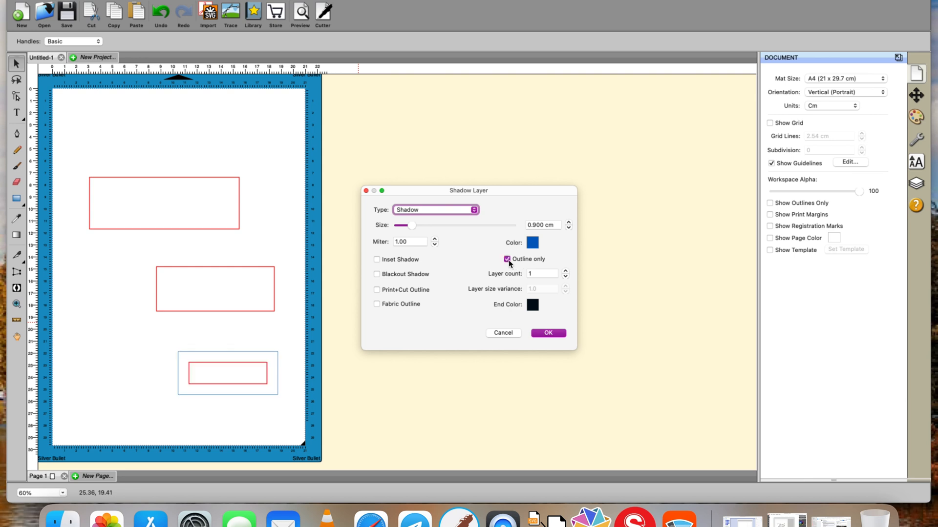
left_click(565, 272)
left_click(566, 272)
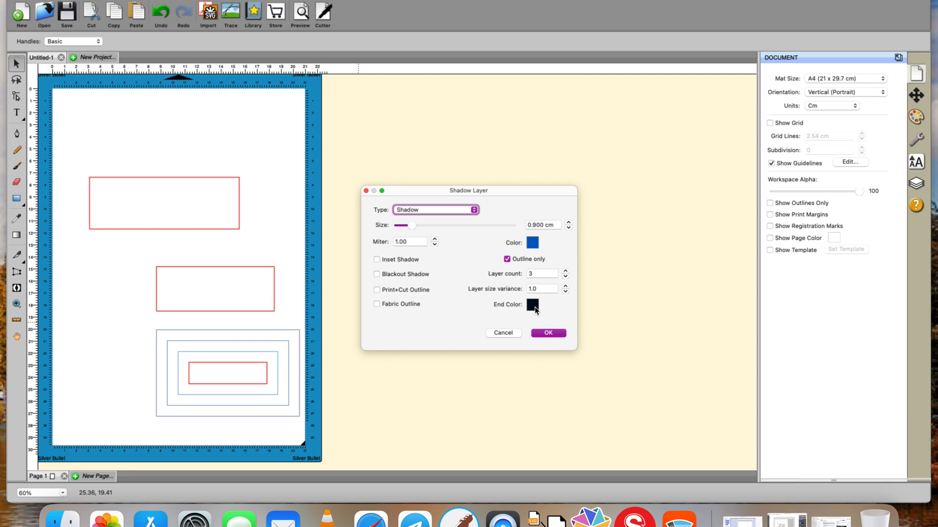
Set the shadow colour to magenta FF00FF and review the end colour, keeping it black
left_click(532, 243)
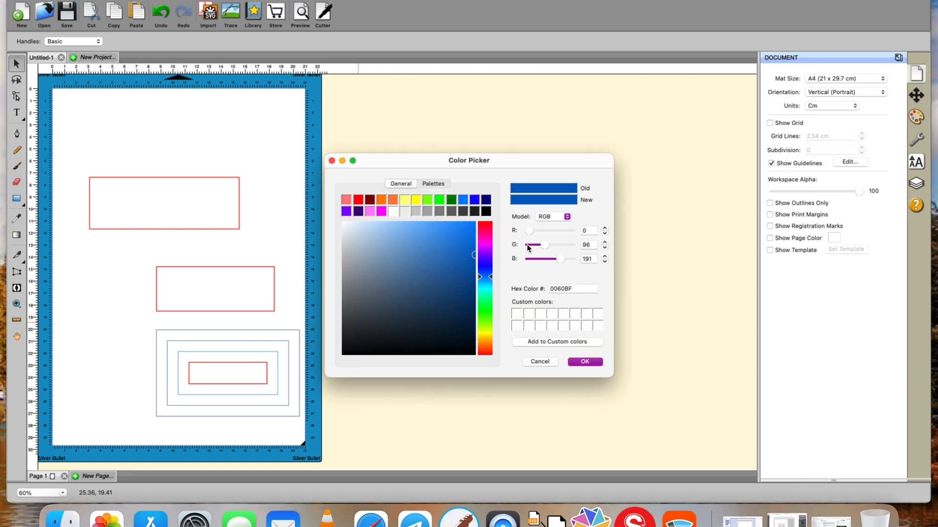
left_click(381, 211)
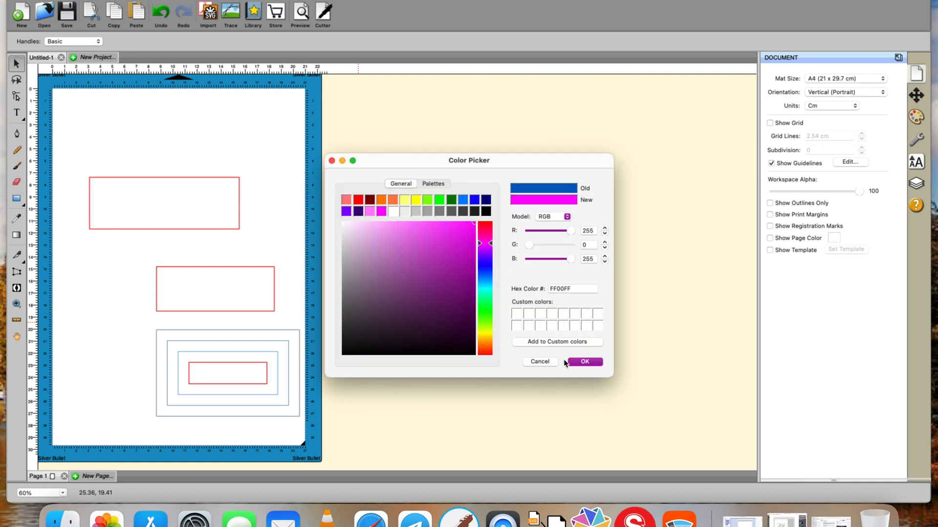
left_click(577, 362)
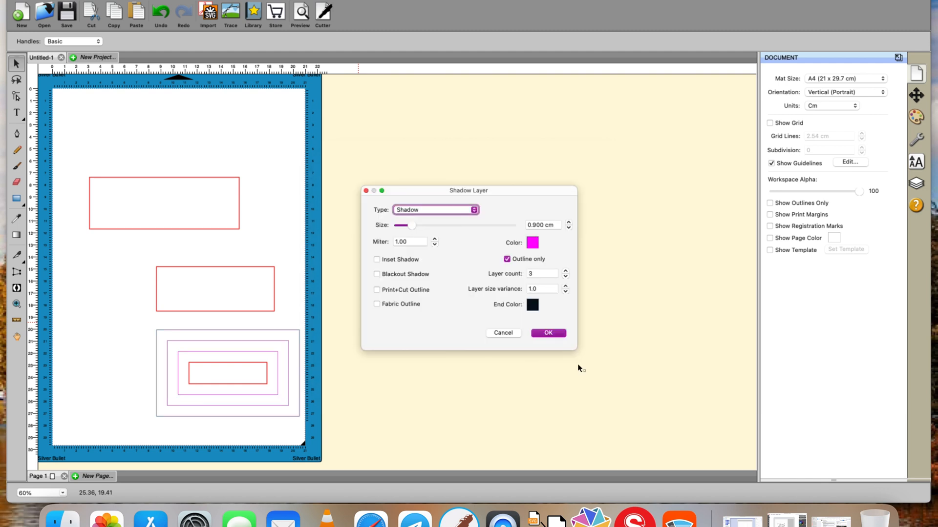
left_click(533, 306)
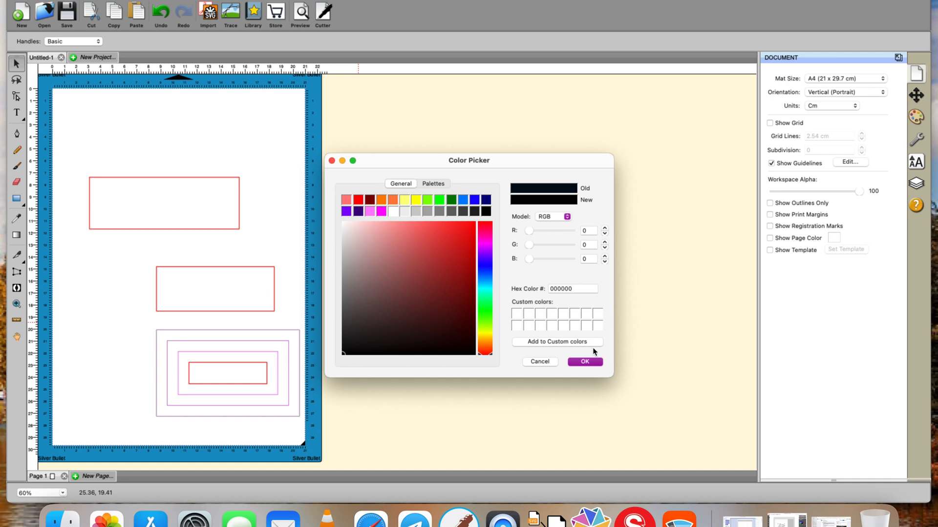
left_click(589, 361)
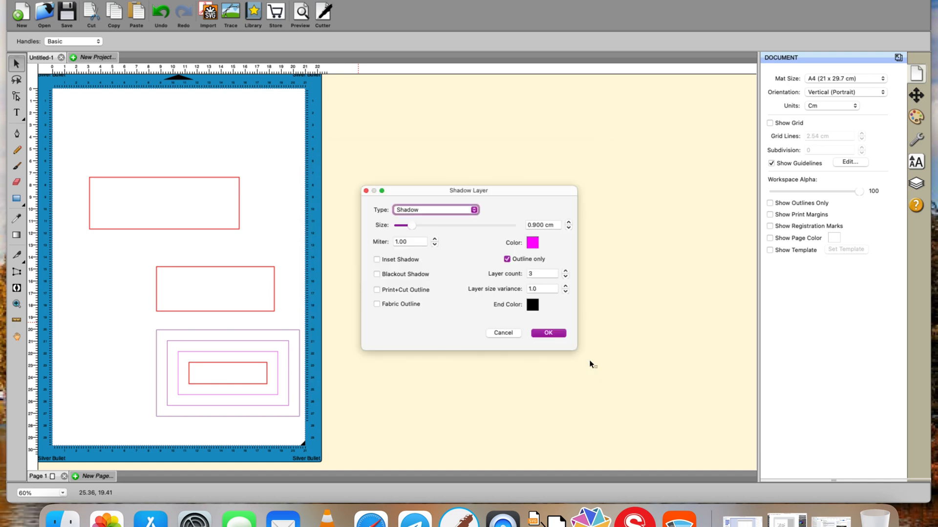
Set the layer size variance to 1.70
left_click(565, 287)
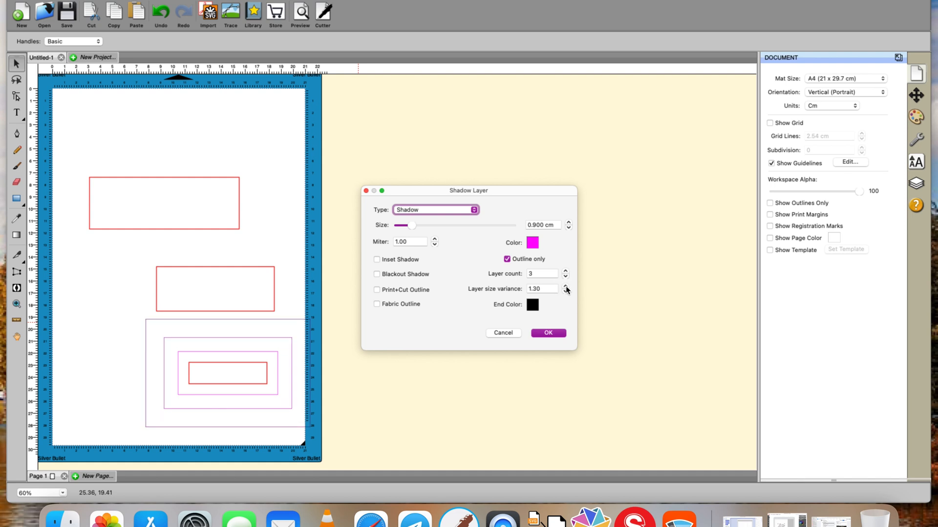
left_click(565, 287)
left_click(565, 287)
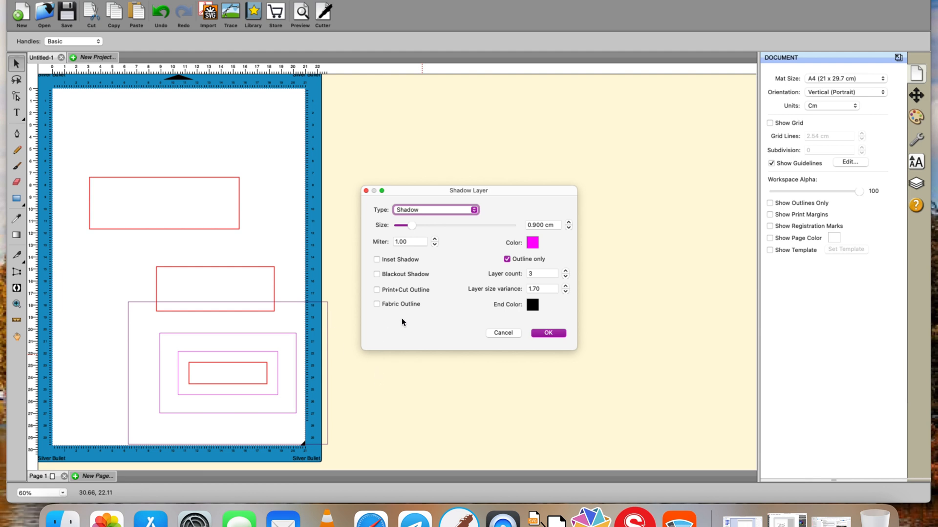
Try the Inset Shadow and Blackout Shadow options, then cancel the Shadow Layer dialog
left_click(377, 260)
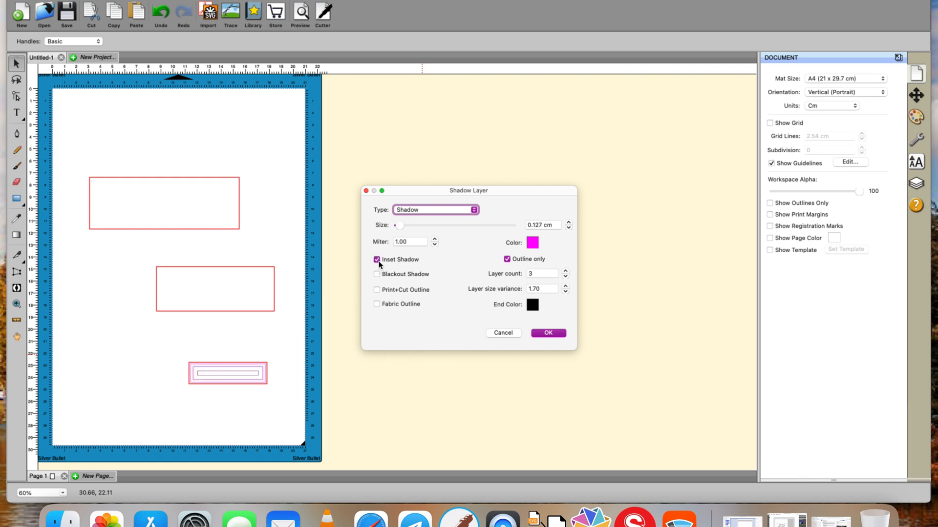
left_click(377, 275)
left_click(503, 333)
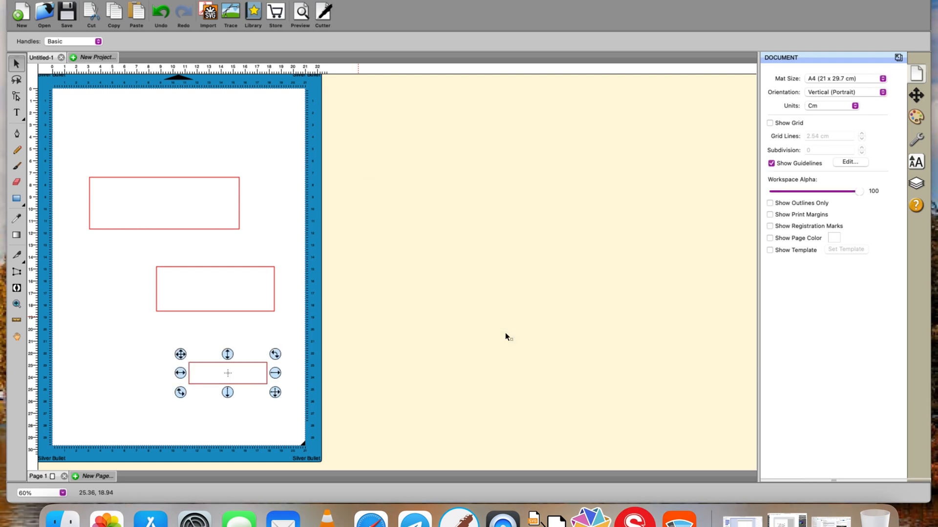
Try to apply Weeding to the lower rectangle, then deselect it
left_click(276, 0)
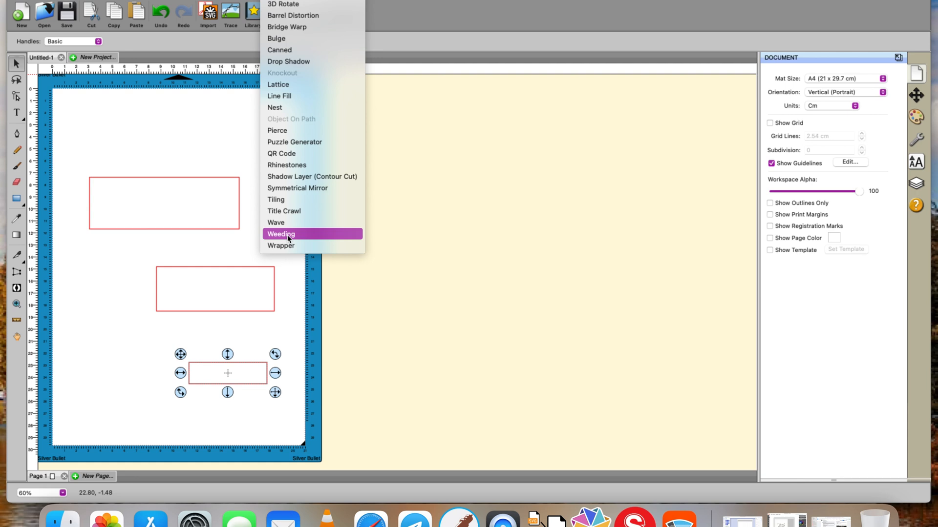
left_click(327, 241)
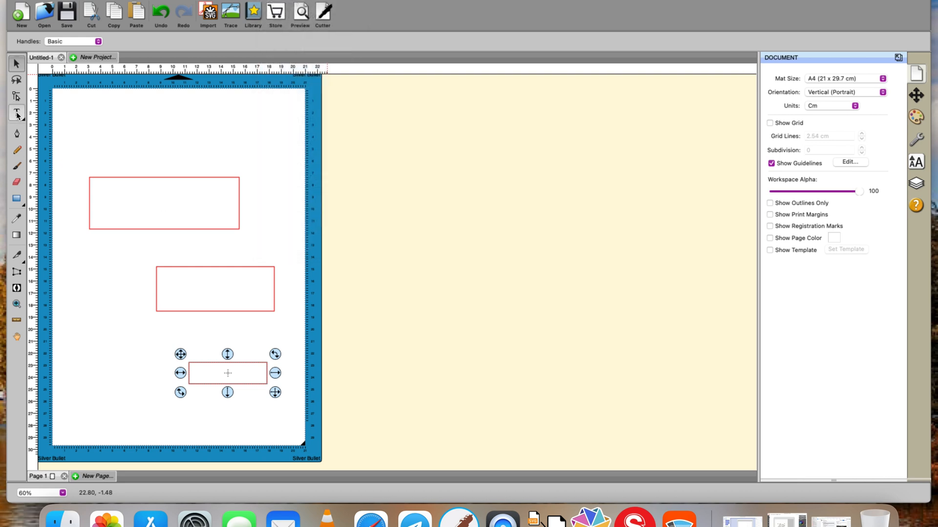
left_click(376, 223)
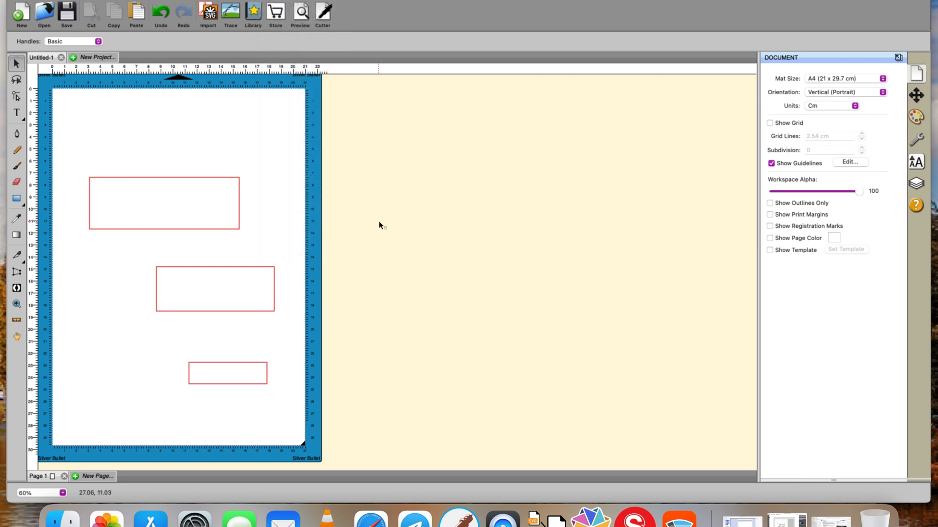
Add the text Hello in the workspace beside the mat and enlarge it to about 23.09 × 7.44 cm
left_click(17, 113)
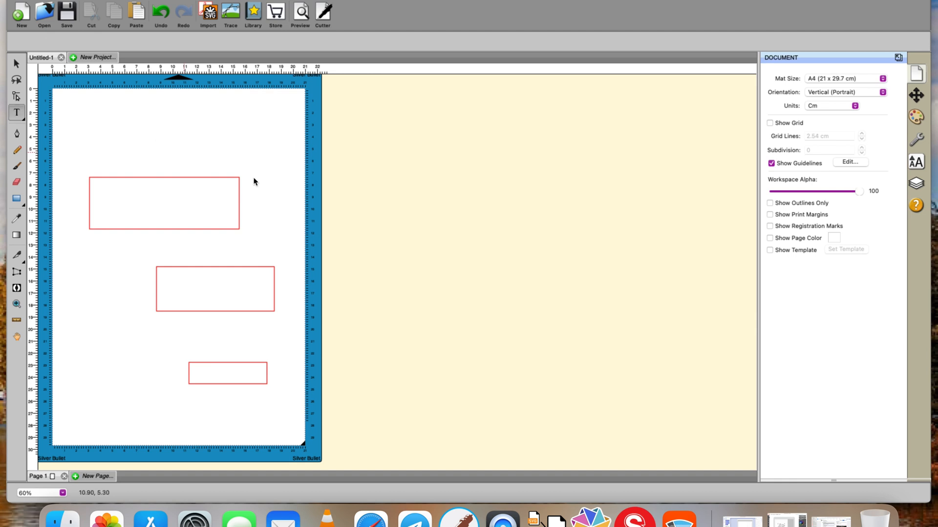
left_click(402, 228)
type("Hello")
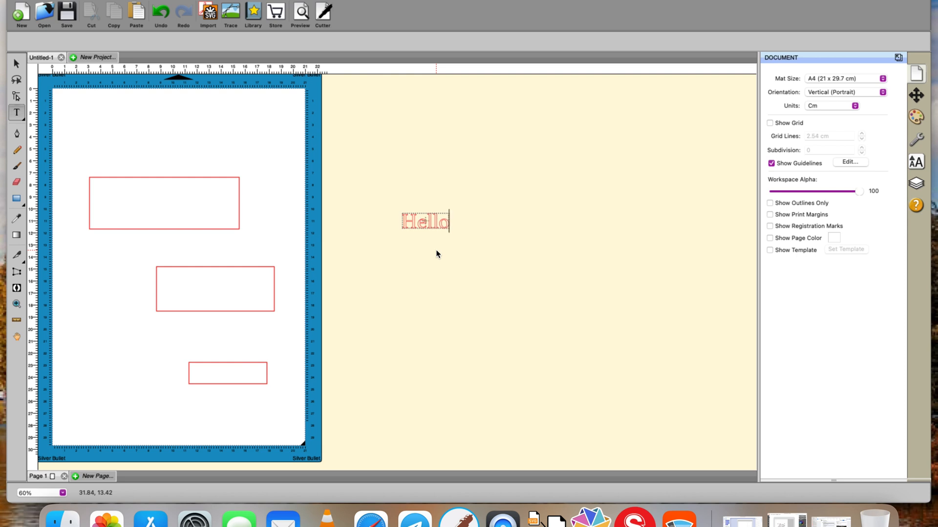
key("Escape")
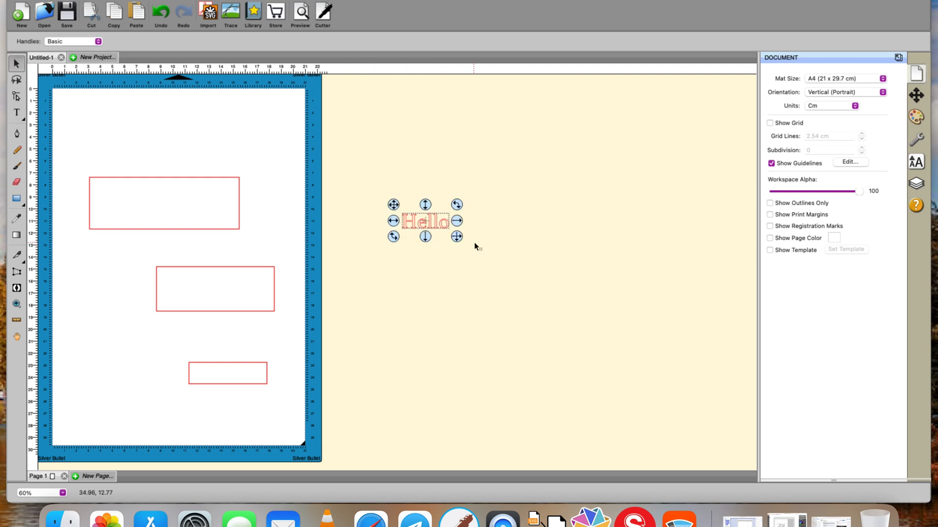
left_click_drag(457, 237, 689, 421)
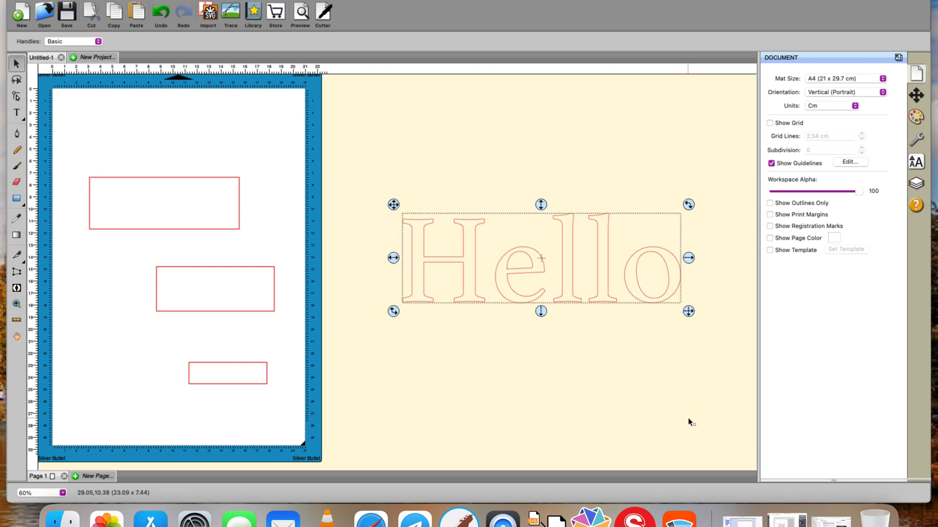
Open Weeding on the Hello text and add vertical weeding lines between the letters
left_click(274, 0)
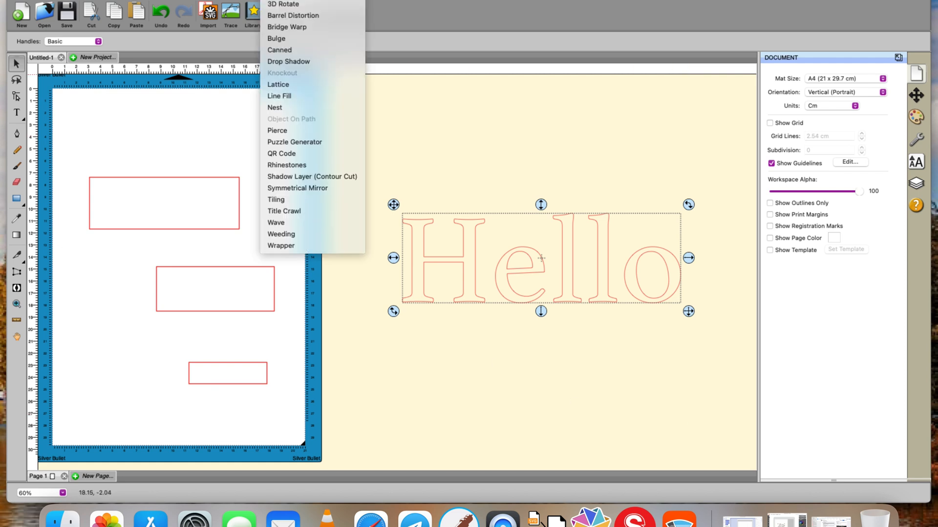
left_click(292, 239)
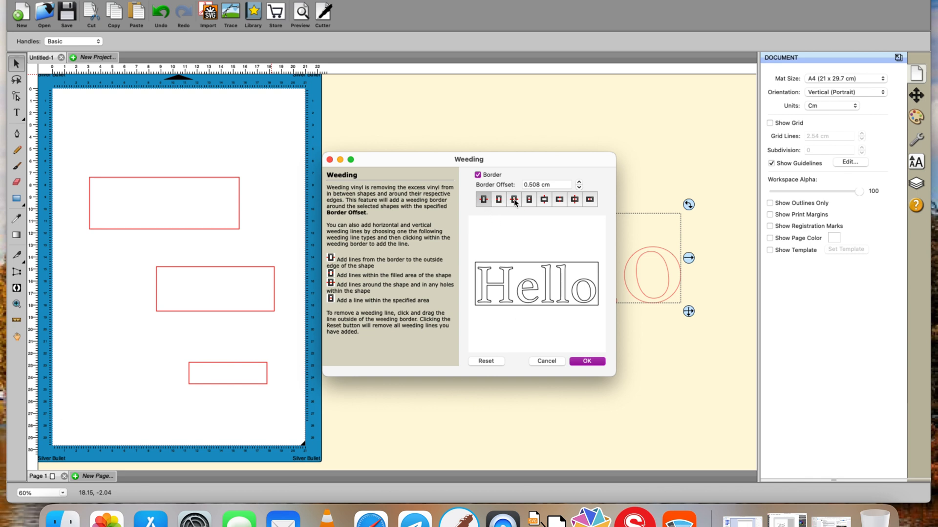
left_click(575, 199)
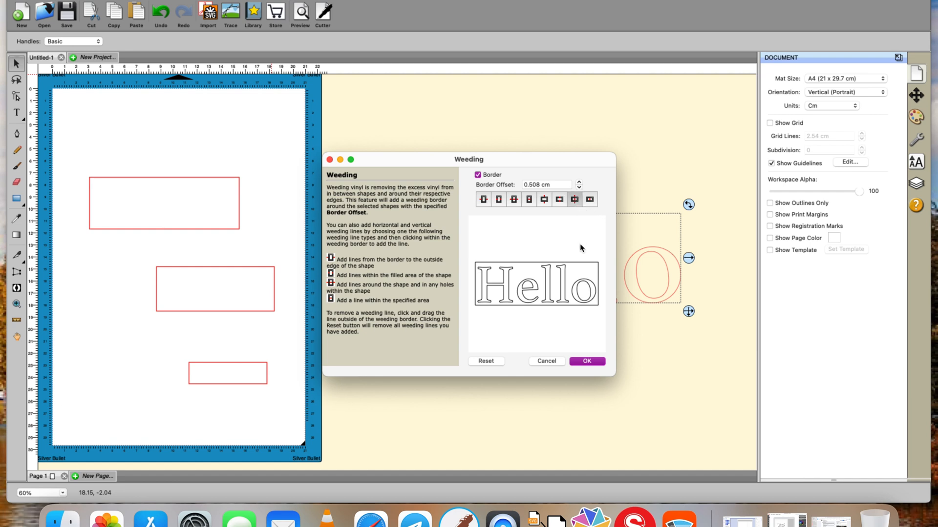
left_click(580, 269)
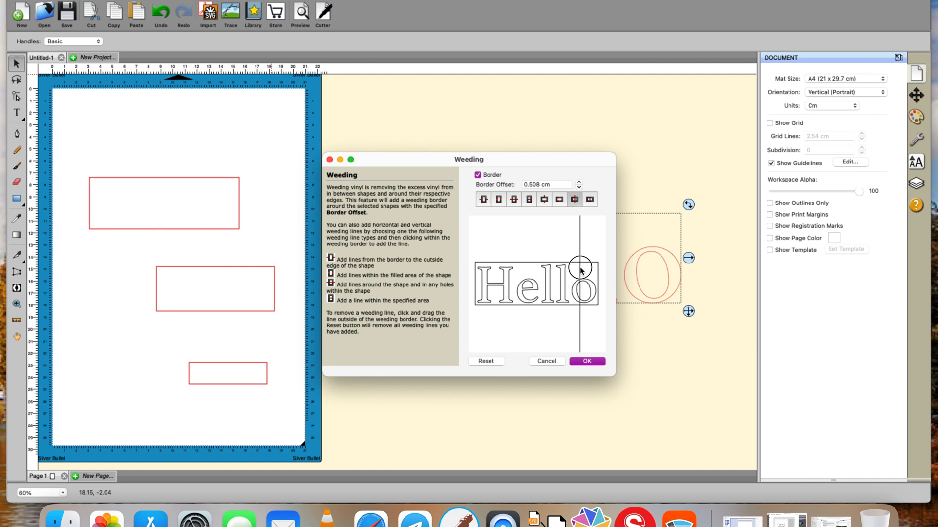
left_click(533, 269)
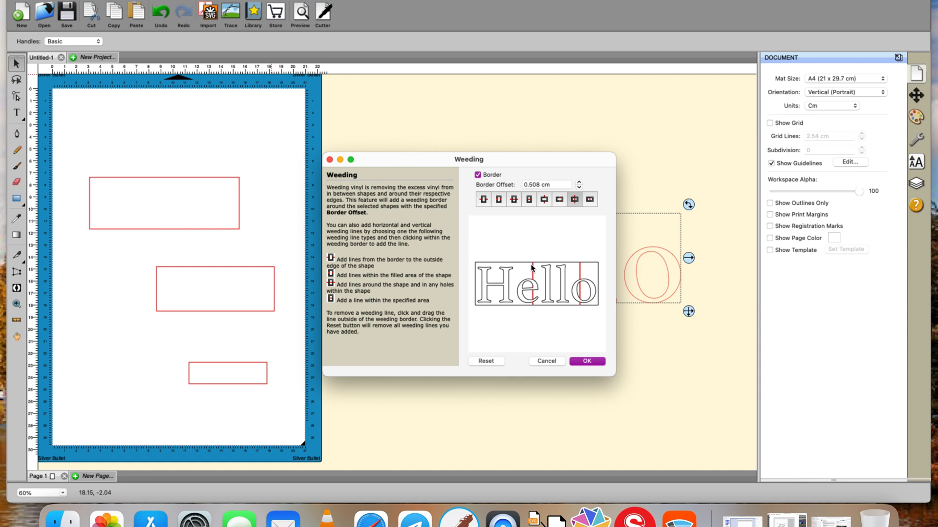
left_click(523, 268)
left_click(495, 269)
Add horizontal weeding lines through the letters and apply the weeding border
left_click(513, 199)
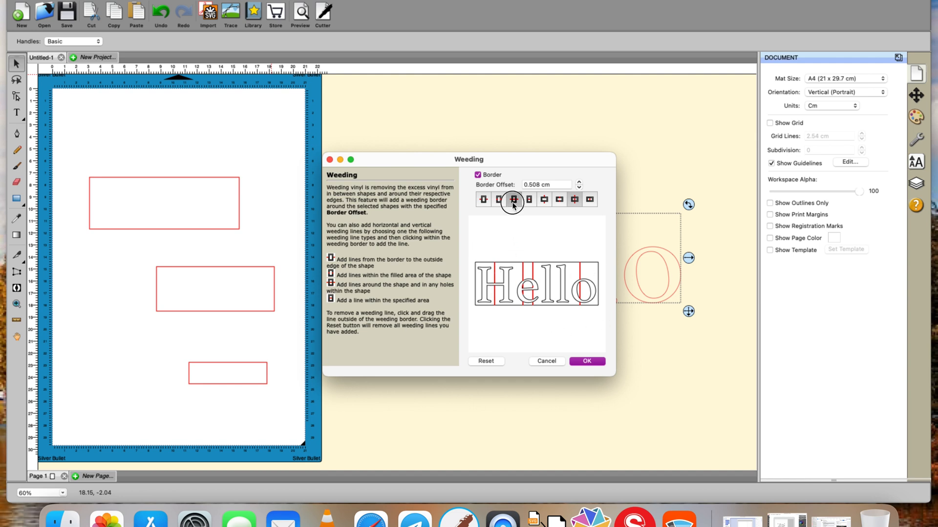
left_click(480, 278)
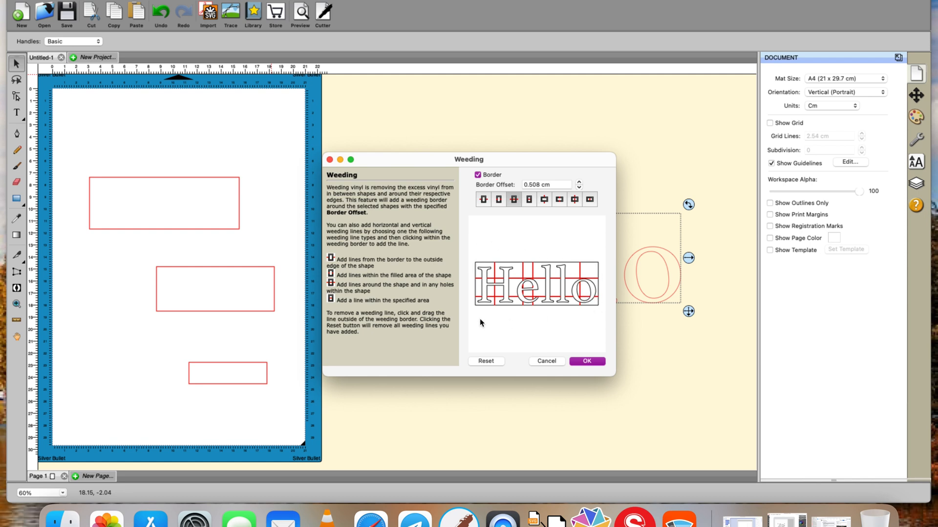
left_click(580, 361)
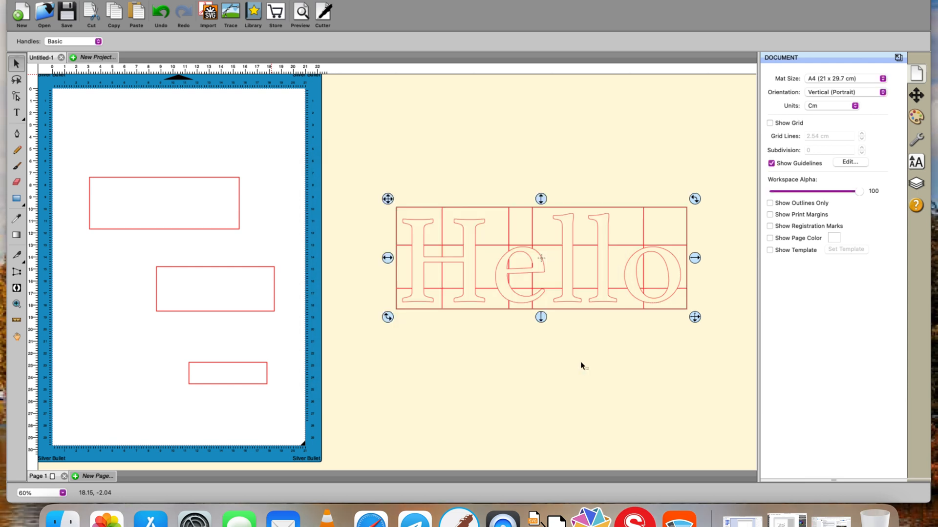
left_click(593, 336)
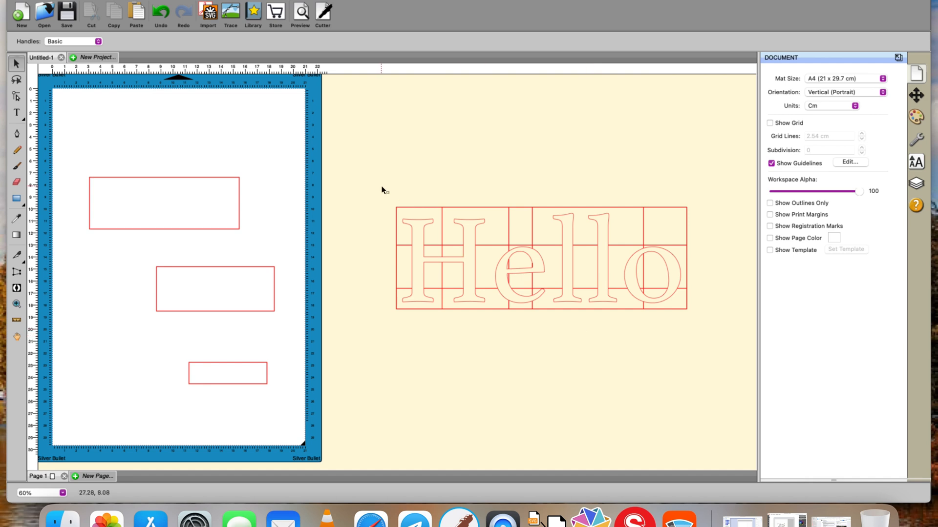
Select the middle rectangle, open the Wrapper effect on it, and cancel without applying
left_click(275, 1)
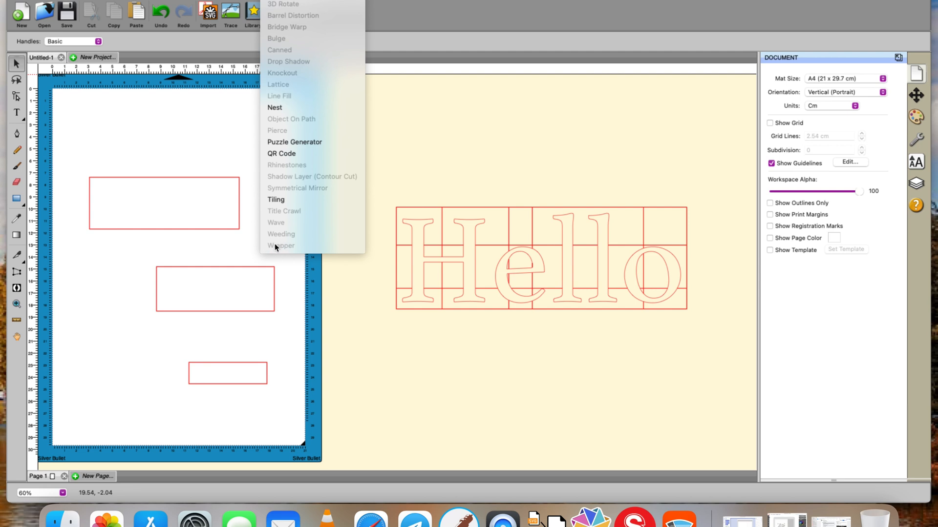
left_click(272, 274)
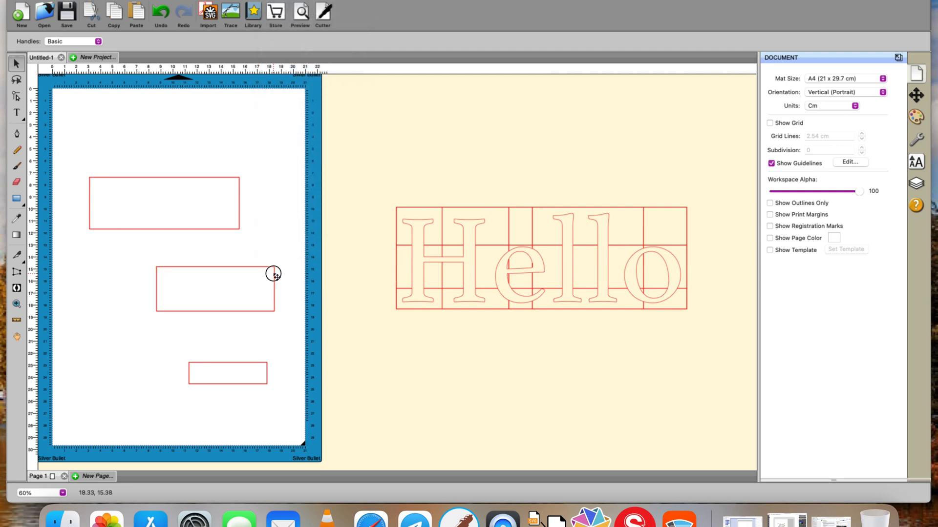
left_click(272, 272)
left_click(274, 0)
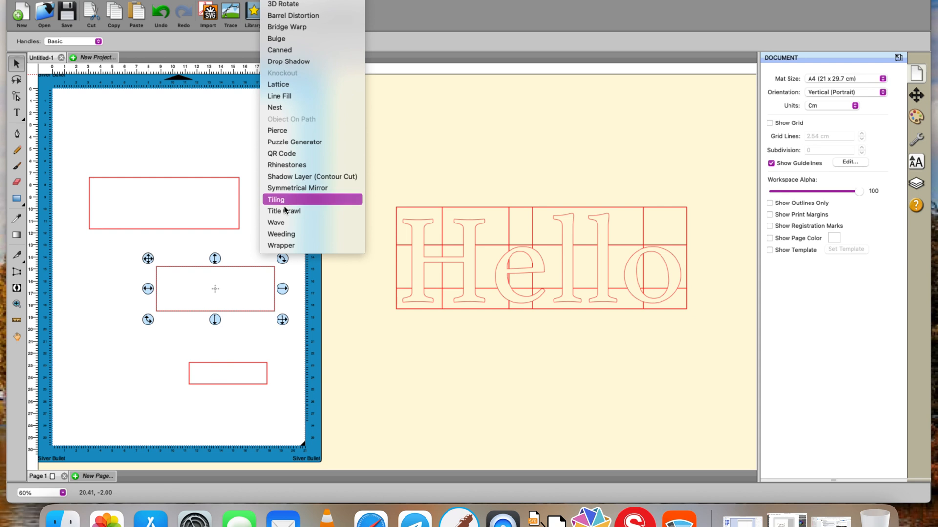
left_click(283, 246)
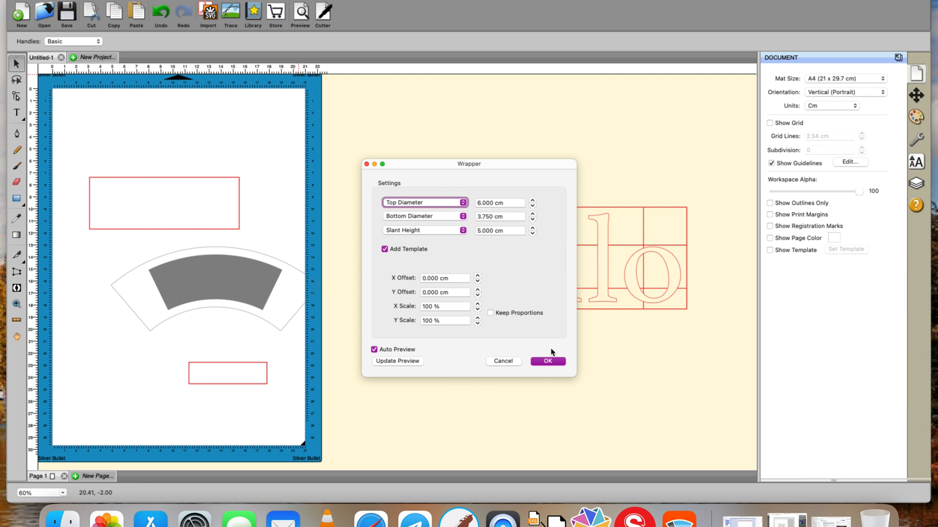
left_click(515, 363)
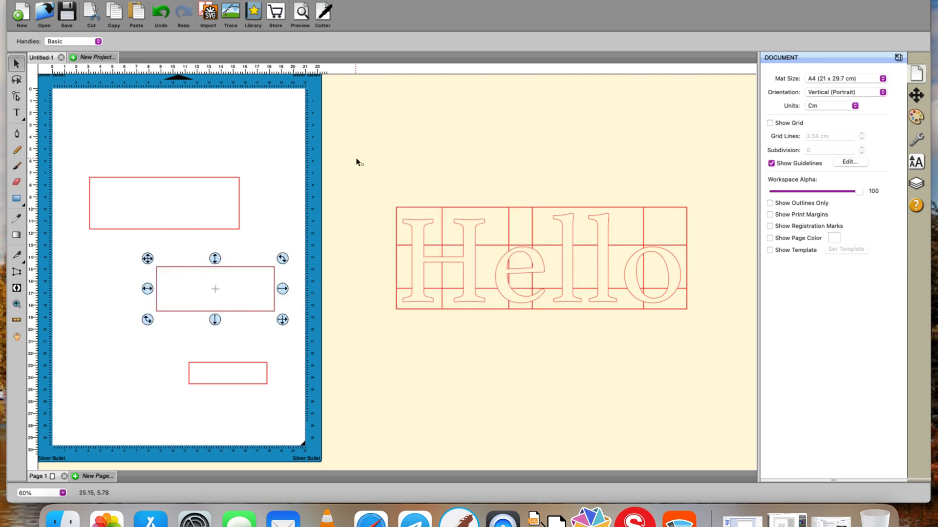